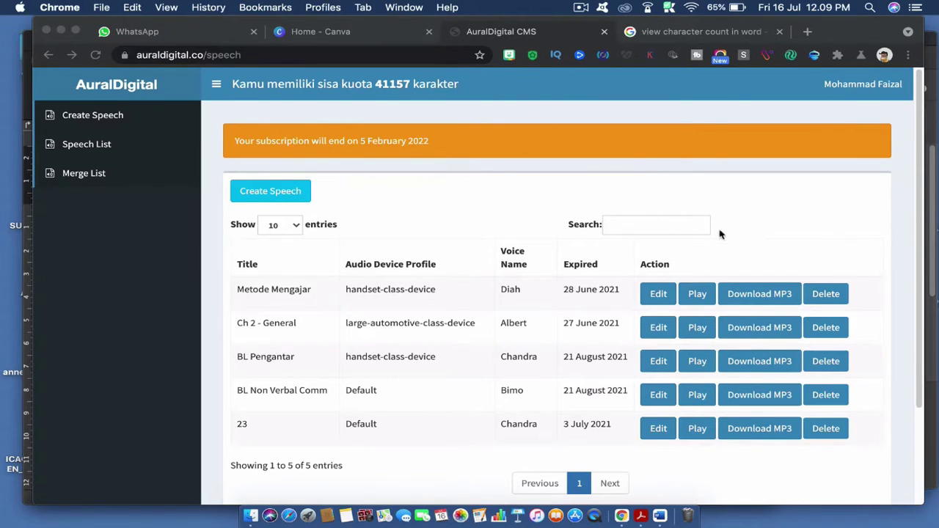
# Open the Metode Mengajar speech for editing and dismiss the browser's translation pop-up
pyautogui.click(659, 295)
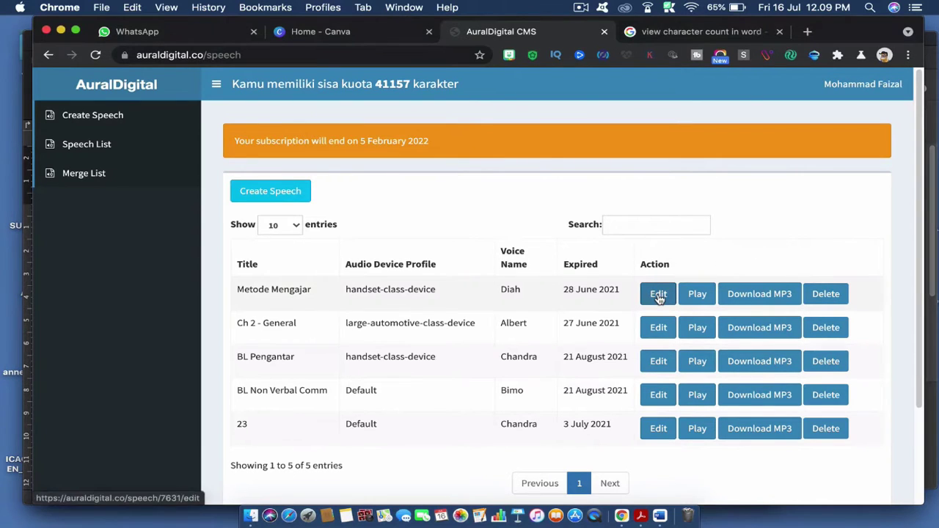
pyautogui.click(659, 295)
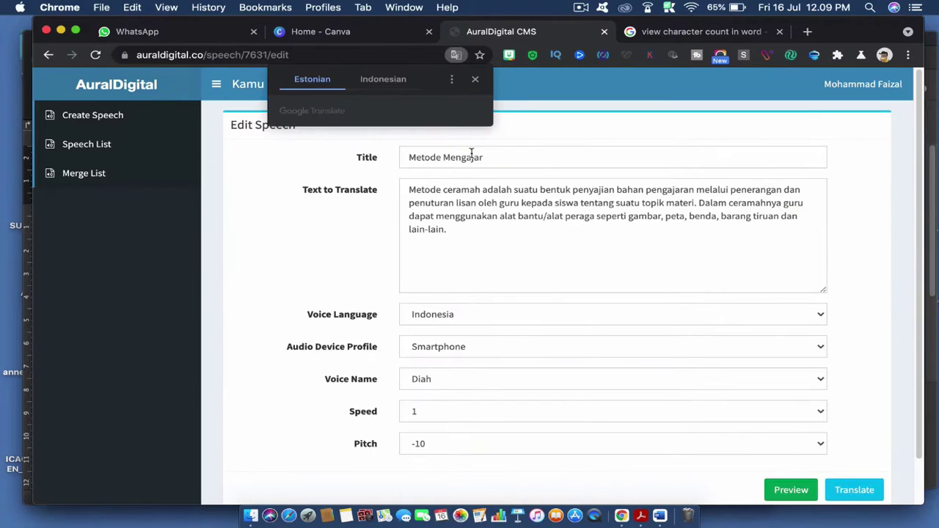
pyautogui.click(476, 81)
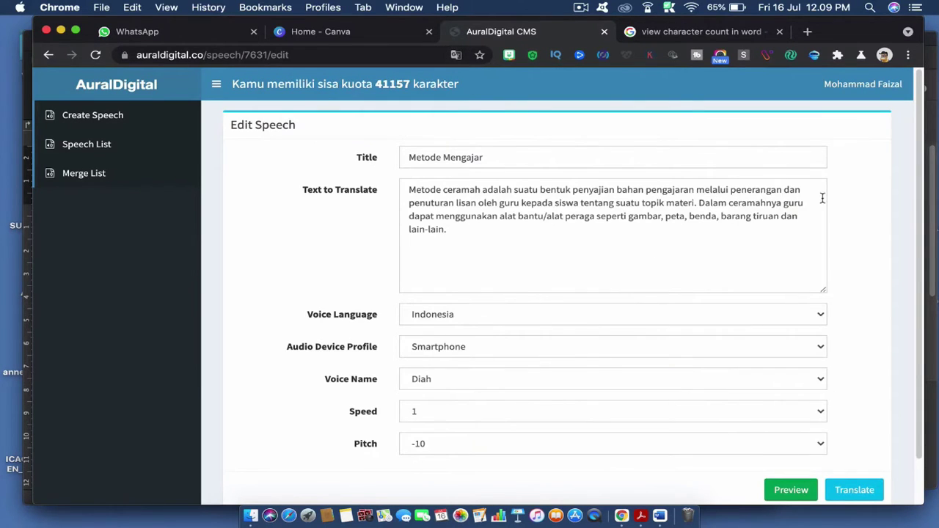
pyautogui.scroll(-2, 820, 220)
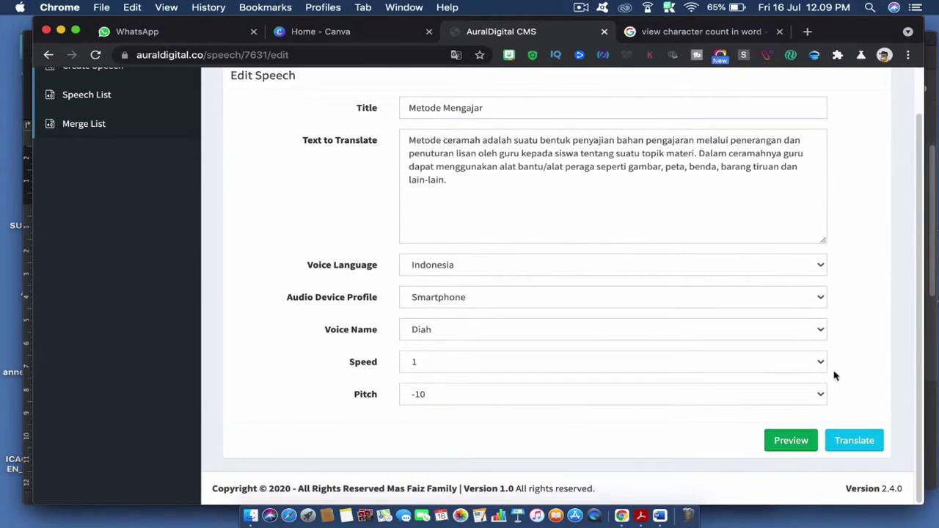
pyautogui.scroll(1, 852, 304)
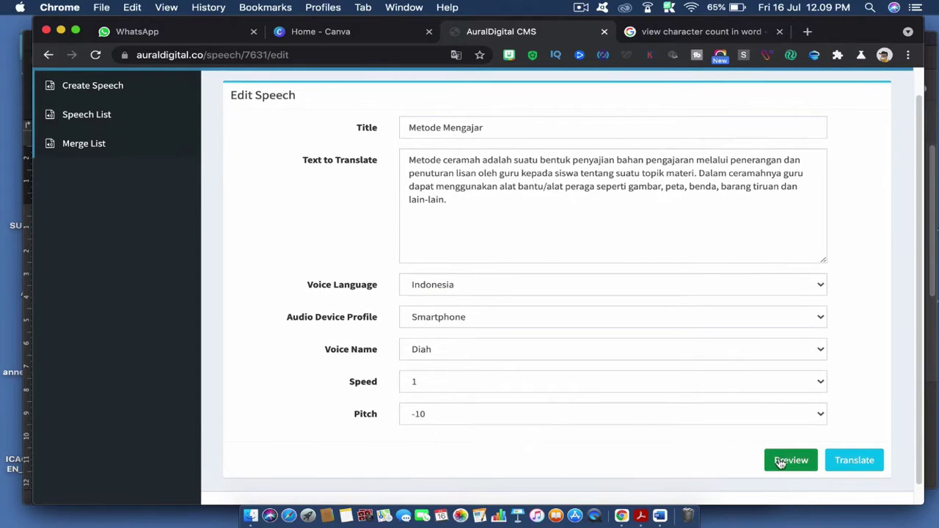
pyautogui.scroll(1, 837, 356)
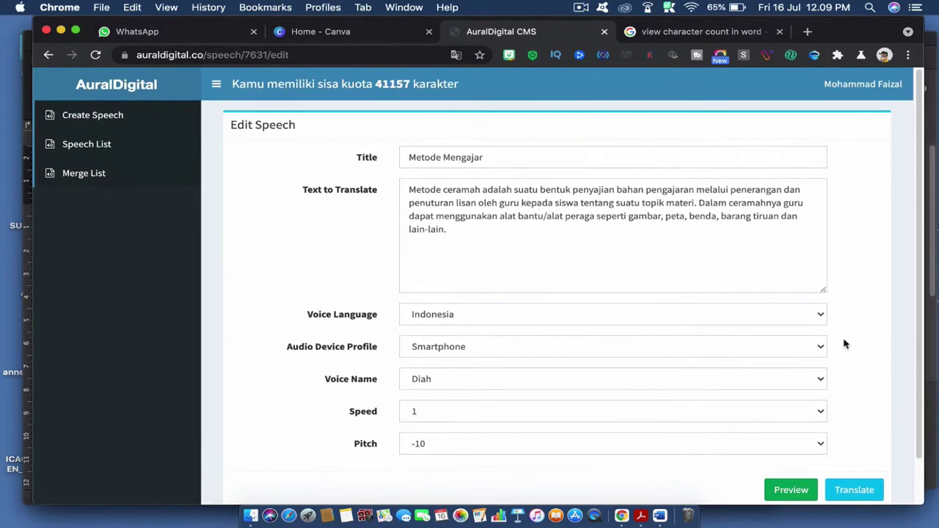
pyautogui.scroll(-2, 844, 344)
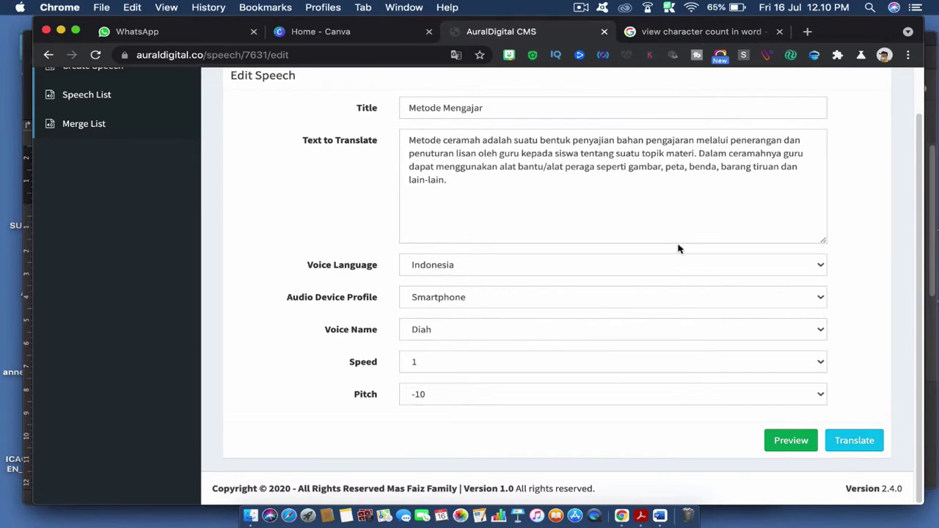
pyautogui.scroll(2, 646, 235)
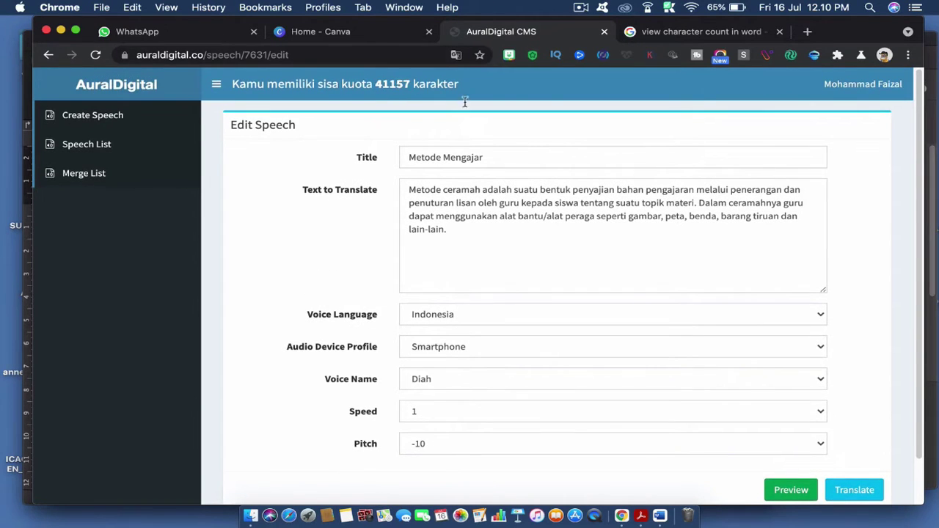
pyautogui.scroll(-2, 694, 224)
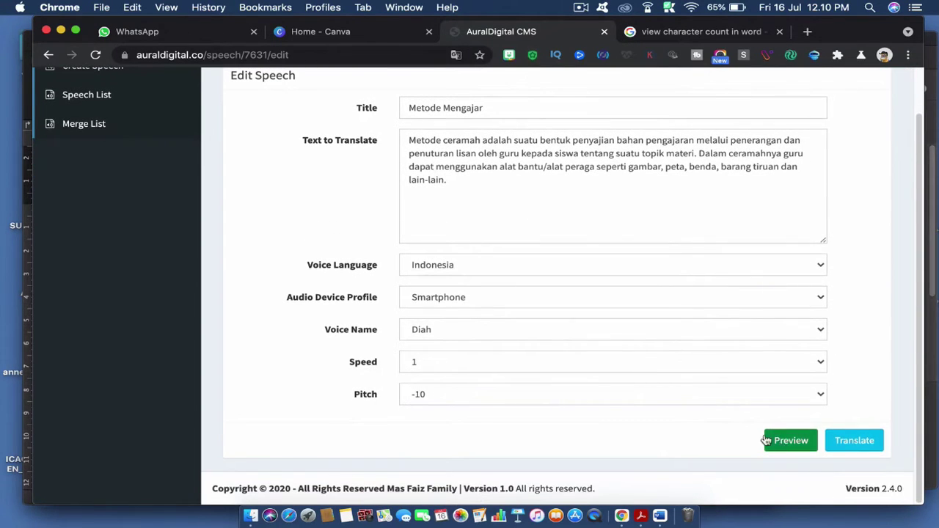
# Set the speech's pitch to 2
pyautogui.click(540, 182)
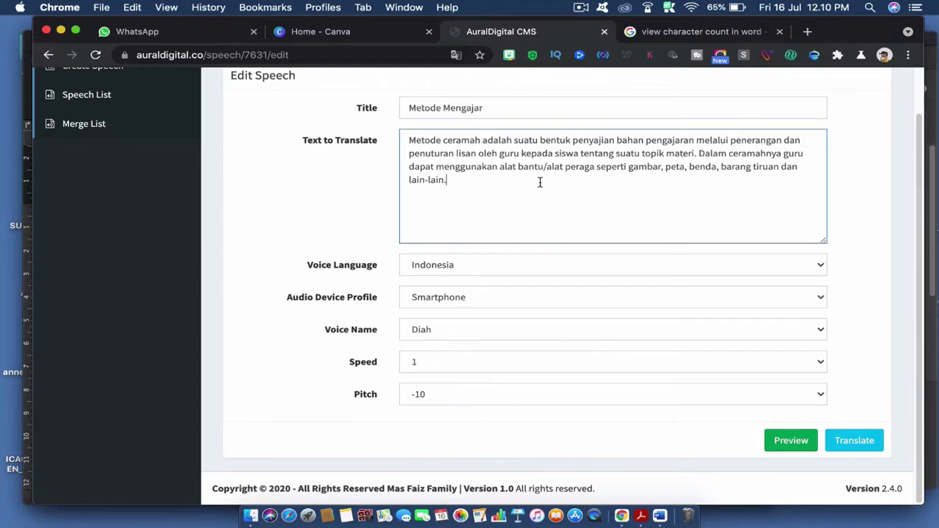
pyautogui.click(570, 396)
pyautogui.scroll(-5, 520, 312)
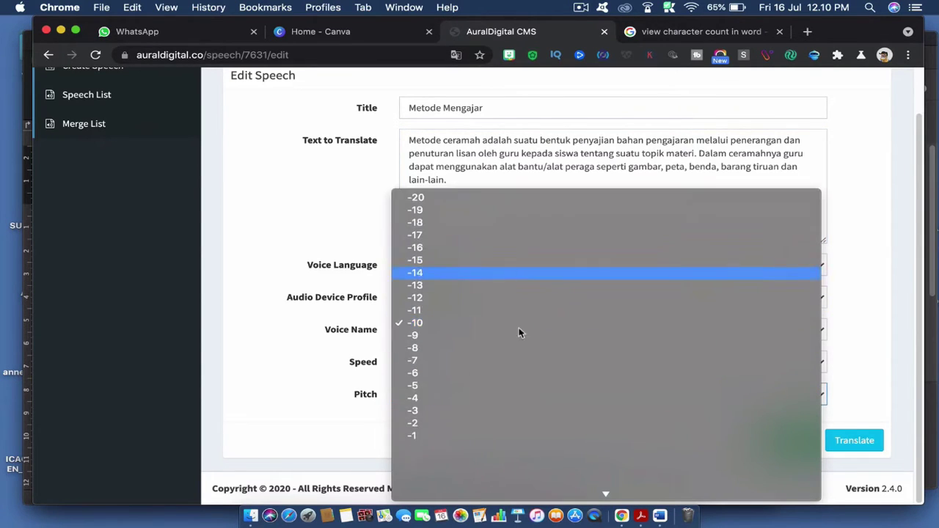
pyautogui.scroll(1, 495, 265)
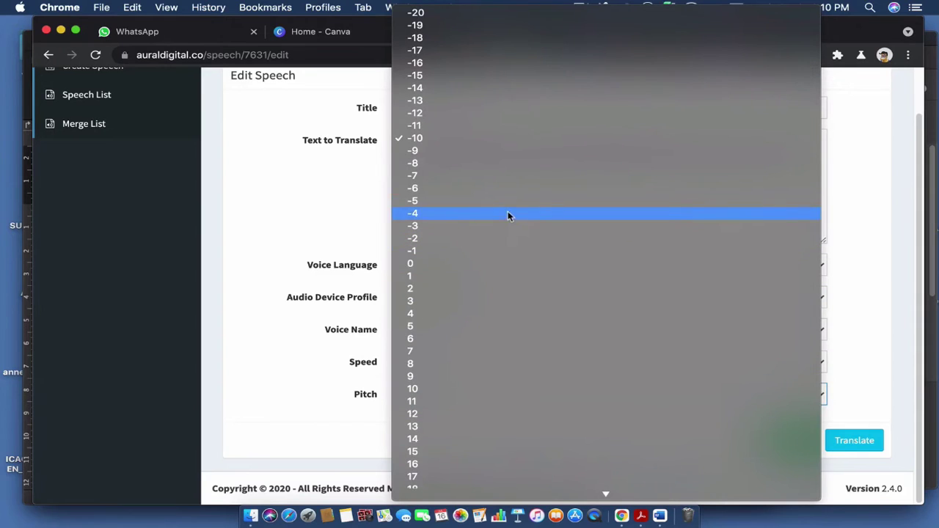
pyautogui.click(472, 294)
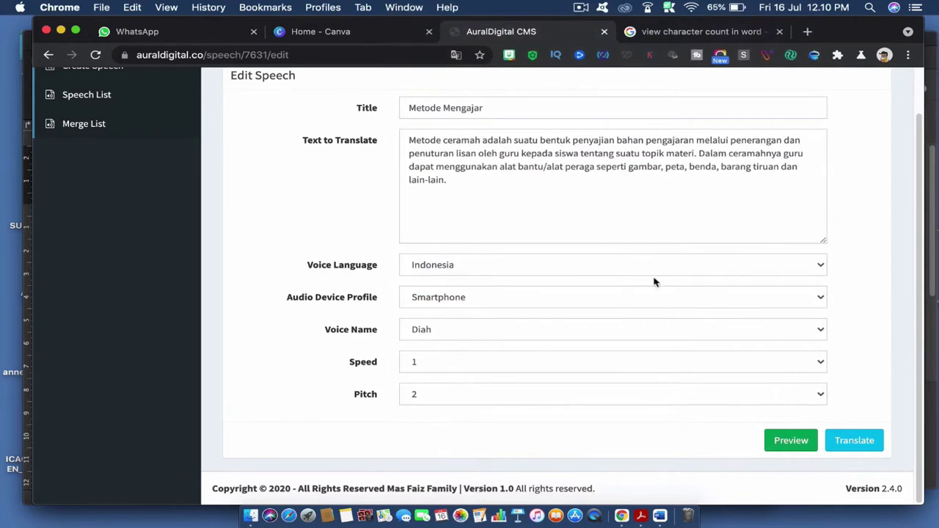
# Change the speech's voice to Ayu, switch it to Bimo, and preview the audio
pyautogui.click(558, 329)
pyautogui.click(517, 294)
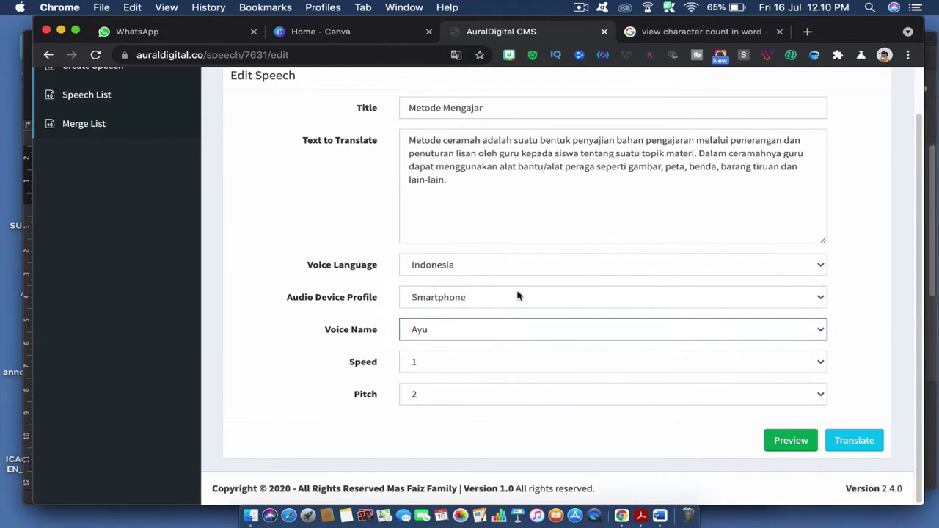
pyautogui.click(509, 329)
pyautogui.click(491, 340)
pyautogui.click(791, 441)
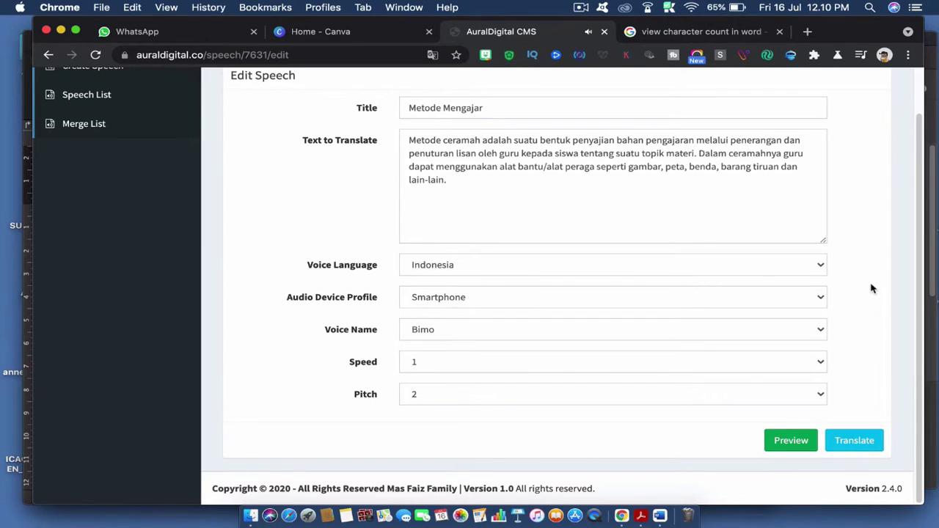
# Set the speech's voice to Chandra and its pitch to -1
pyautogui.click(500, 330)
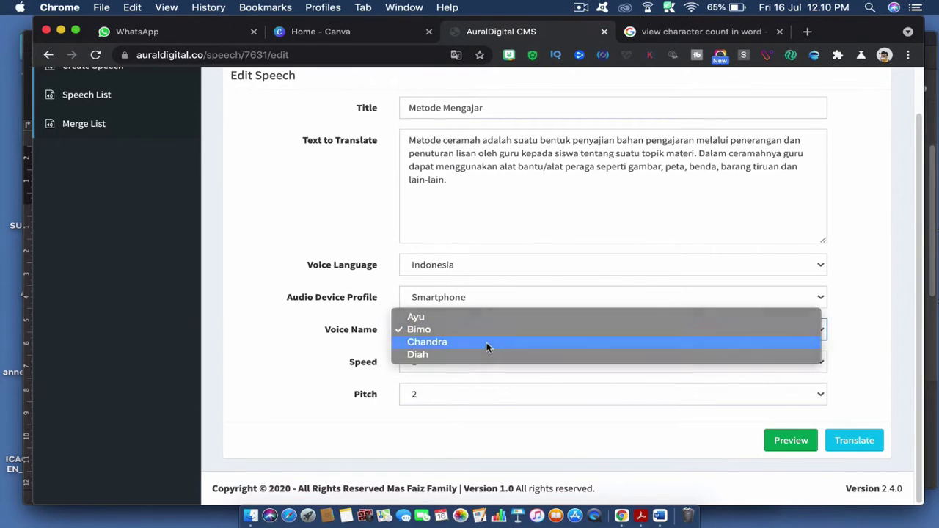
pyautogui.click(487, 344)
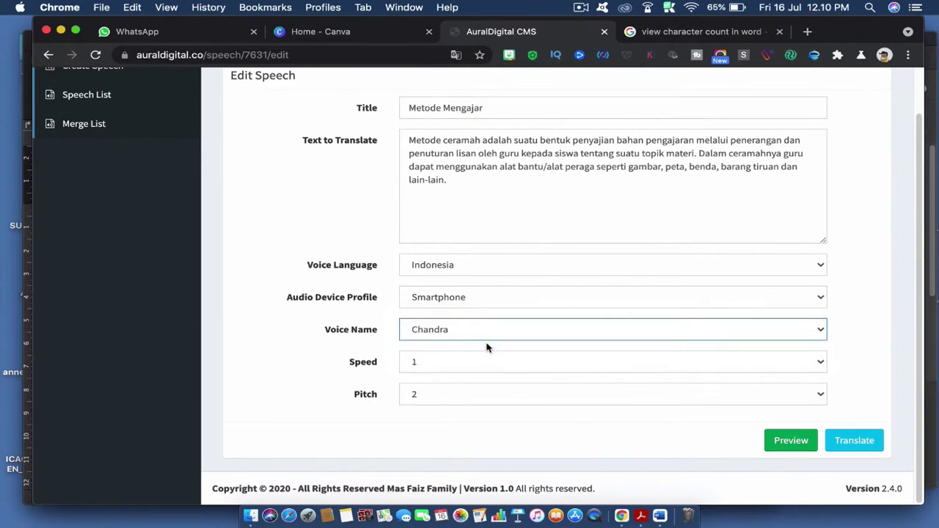
pyautogui.click(548, 402)
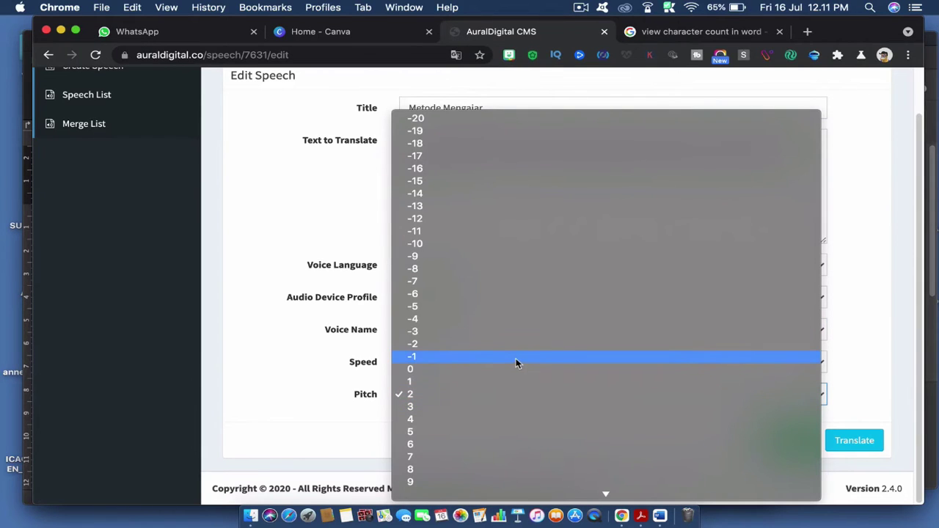
pyautogui.click(519, 358)
pyautogui.click(863, 324)
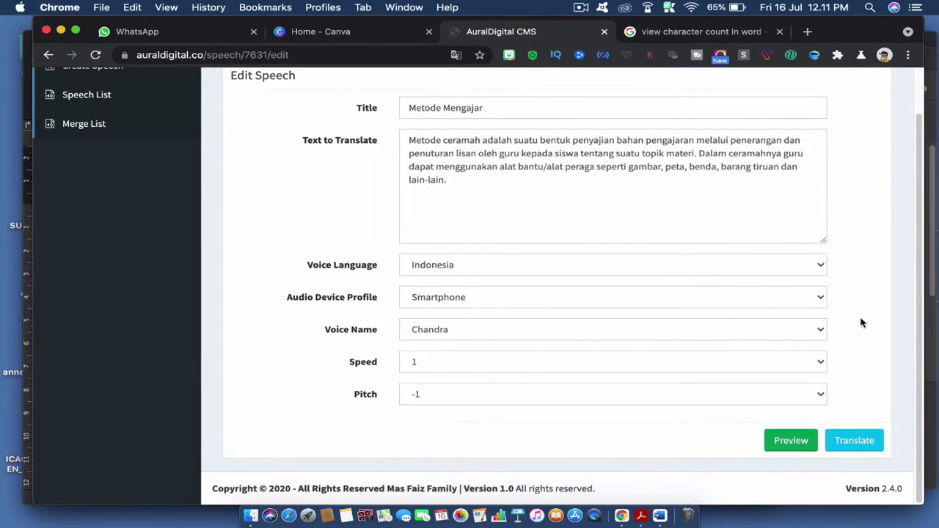
# Set the speech's audio device profile to Default and preview the audio
pyautogui.click(734, 298)
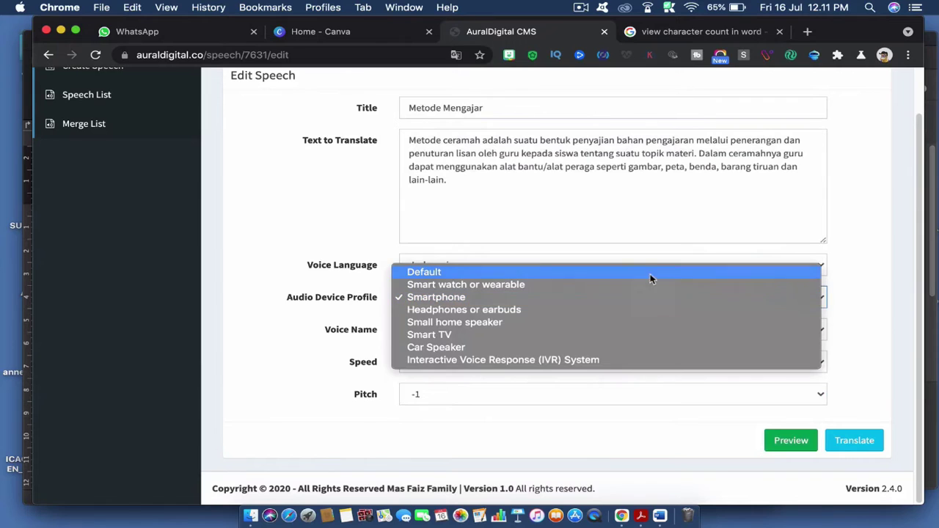
pyautogui.click(645, 272)
pyautogui.click(841, 316)
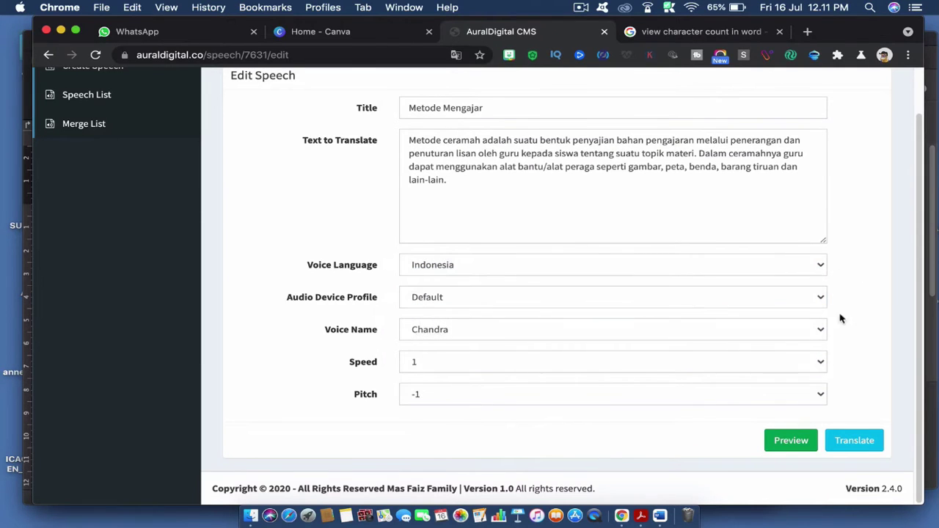
pyautogui.click(789, 442)
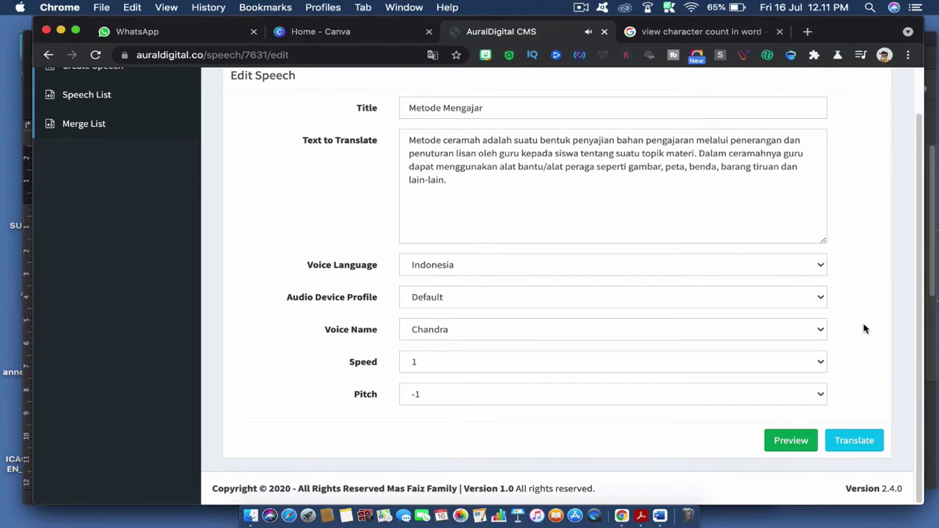
# Check how much of the character quota translating the speech would use, and cancel at the confirmation
pyautogui.scroll(2, 862, 369)
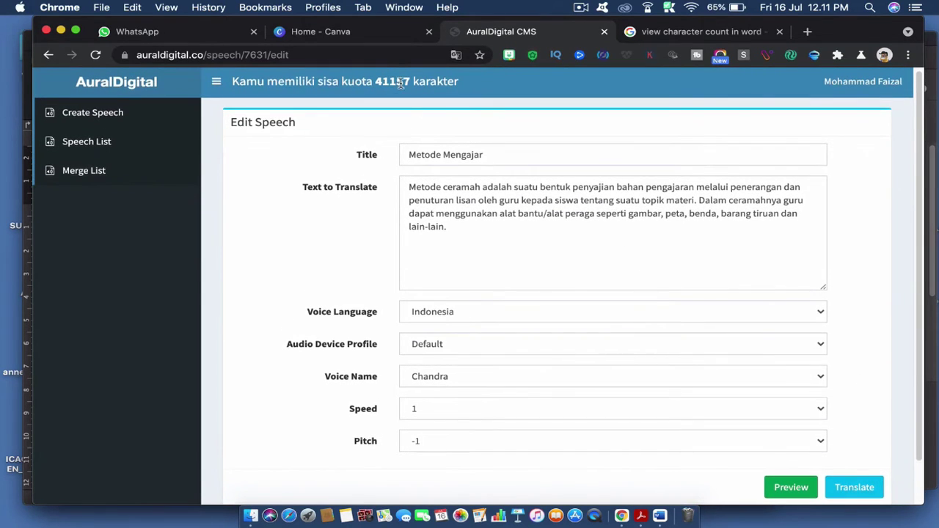
pyautogui.click(850, 488)
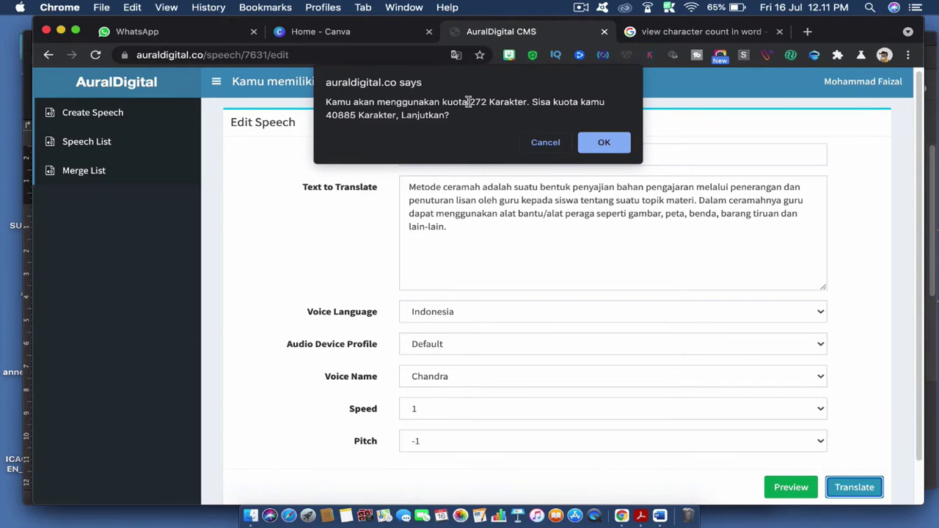
pyautogui.click(544, 142)
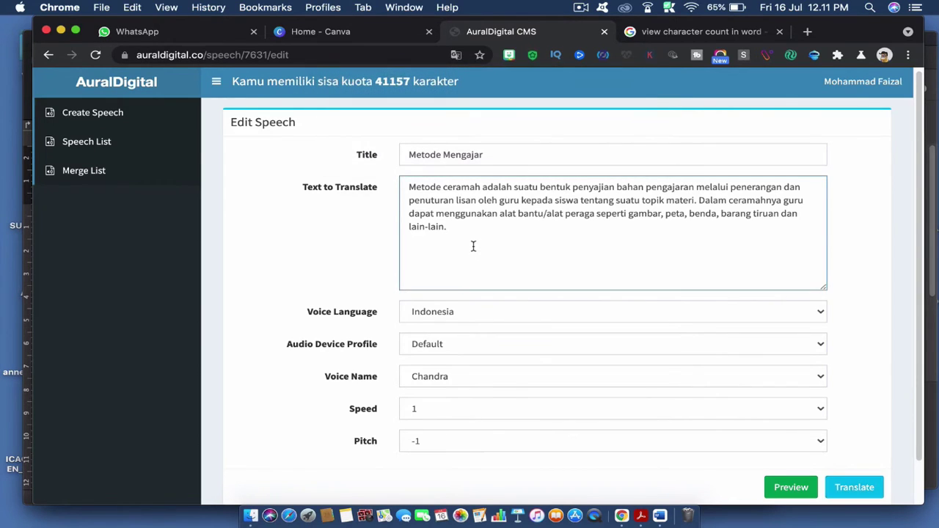
# Copy the full speech text, switch to Word and paste it in place of the existing text in Document1
pyautogui.press('super+a')
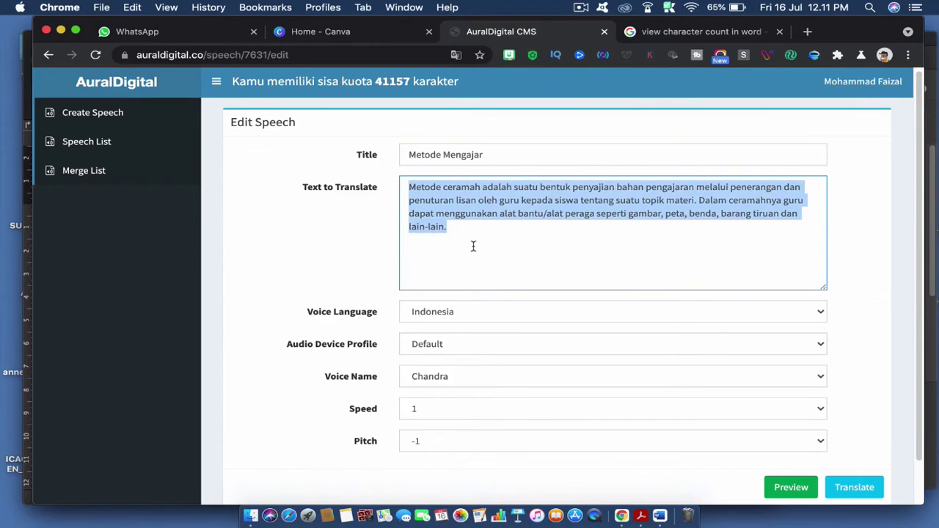
pyautogui.click(581, 238)
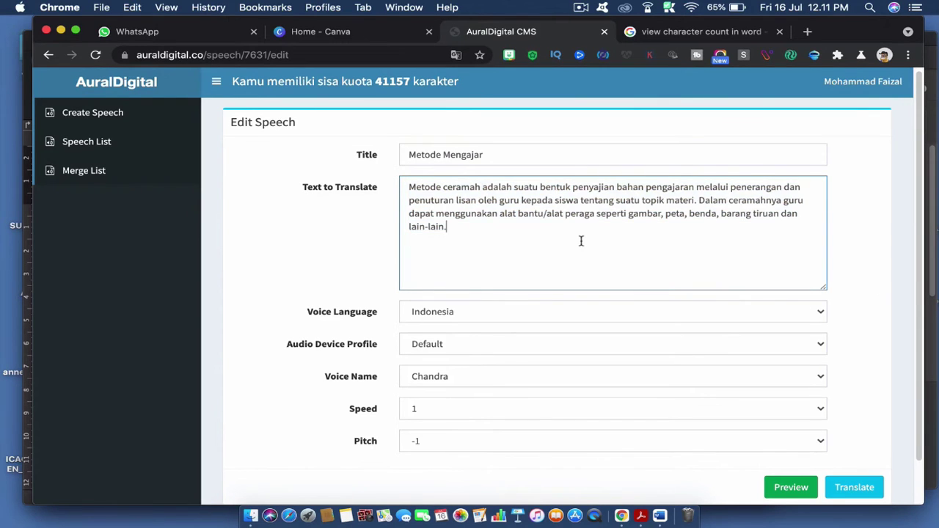
pyautogui.click(660, 516)
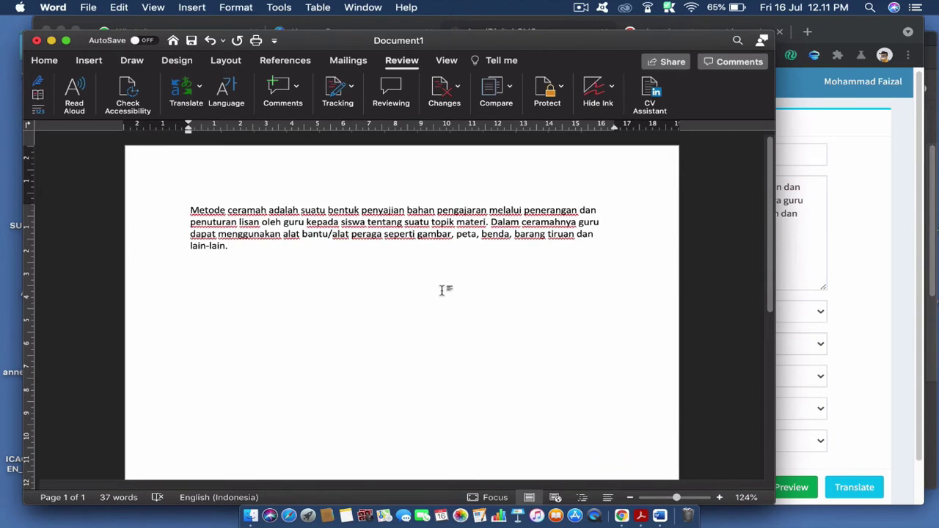
pyautogui.press('super+a')
pyautogui.press('super+c')
pyautogui.press('BackSpace')
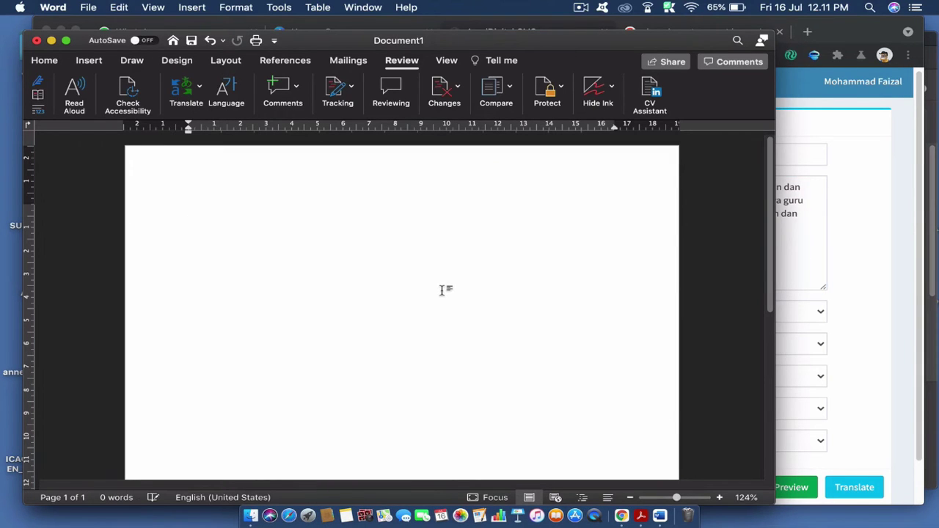
pyautogui.press('super+v')
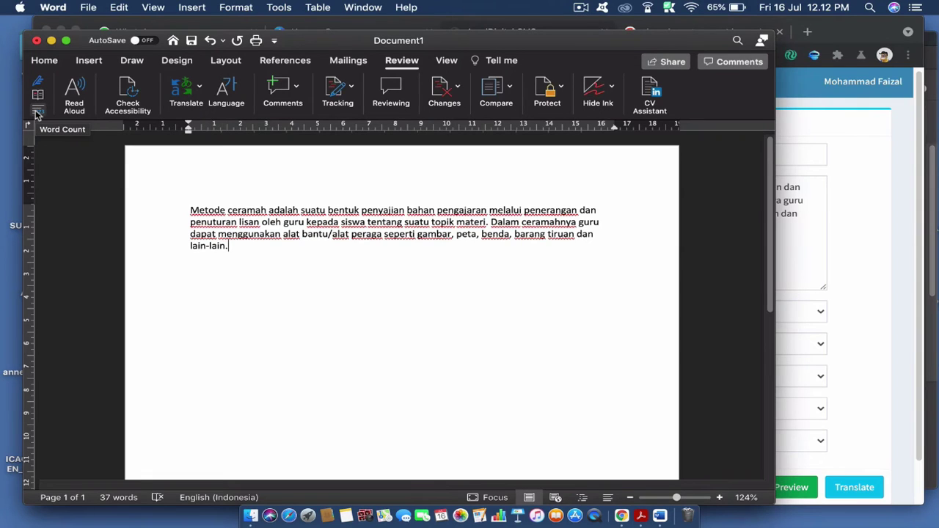
# Check the Word document's character count statistics, close them, and switch back to the speech editor in Chrome
pyautogui.click(37, 115)
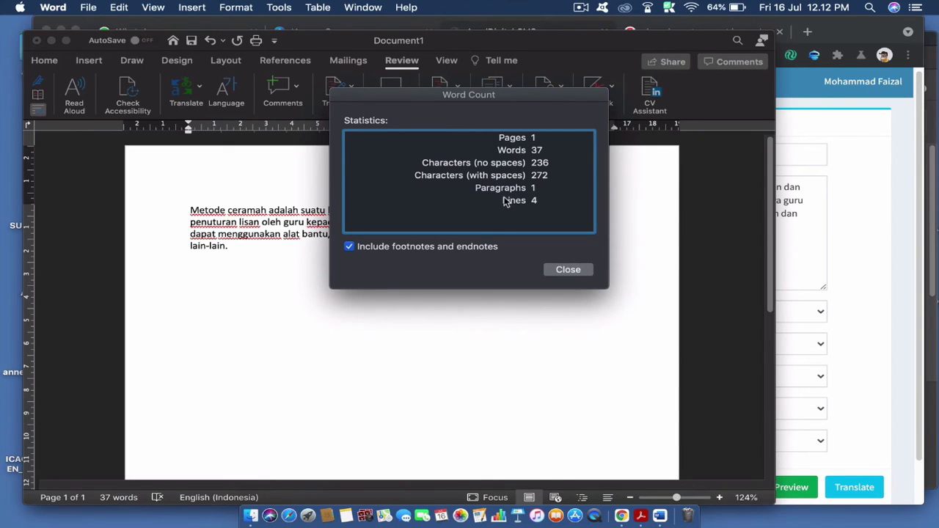
pyautogui.click(570, 272)
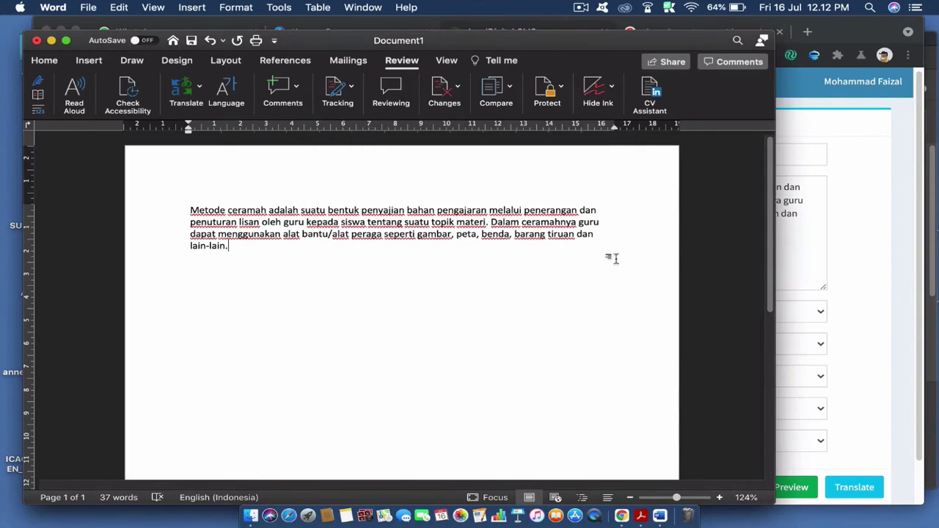
pyautogui.click(805, 240)
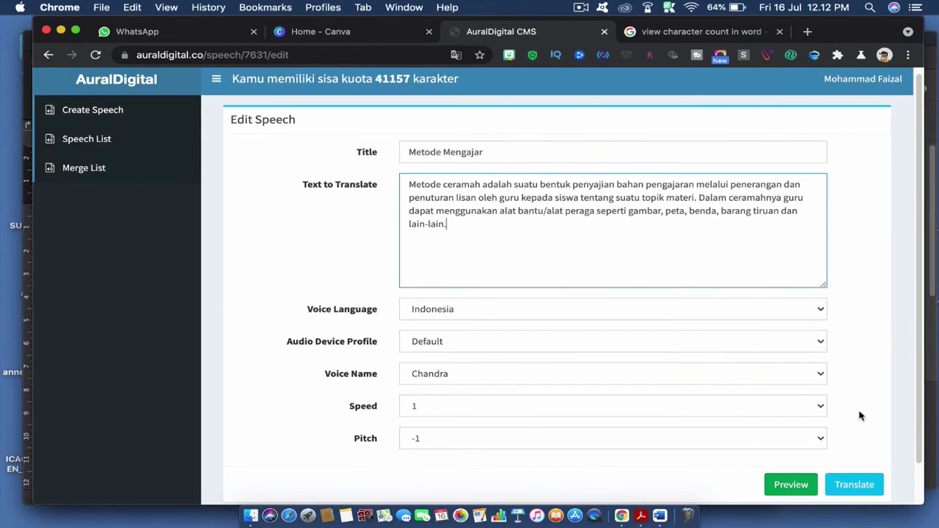
pyautogui.scroll(1, 859, 413)
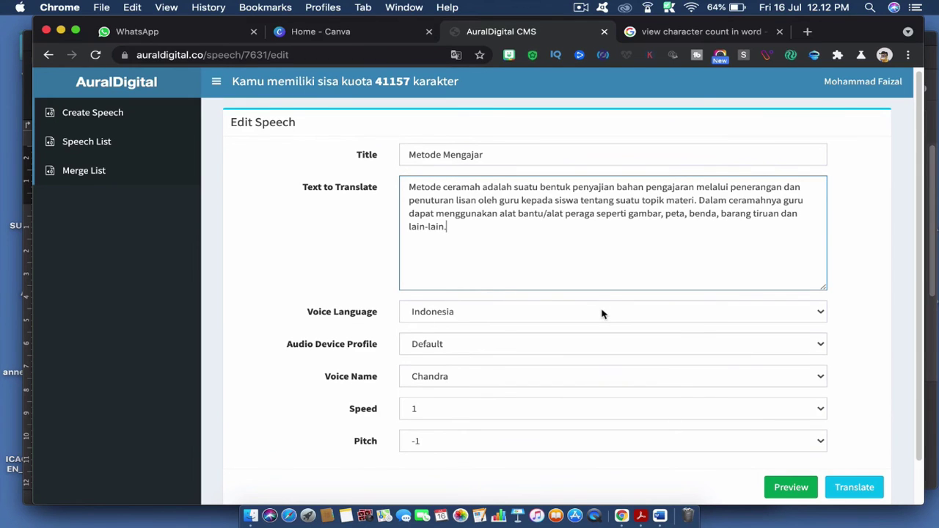
pyautogui.scroll(-2, 866, 361)
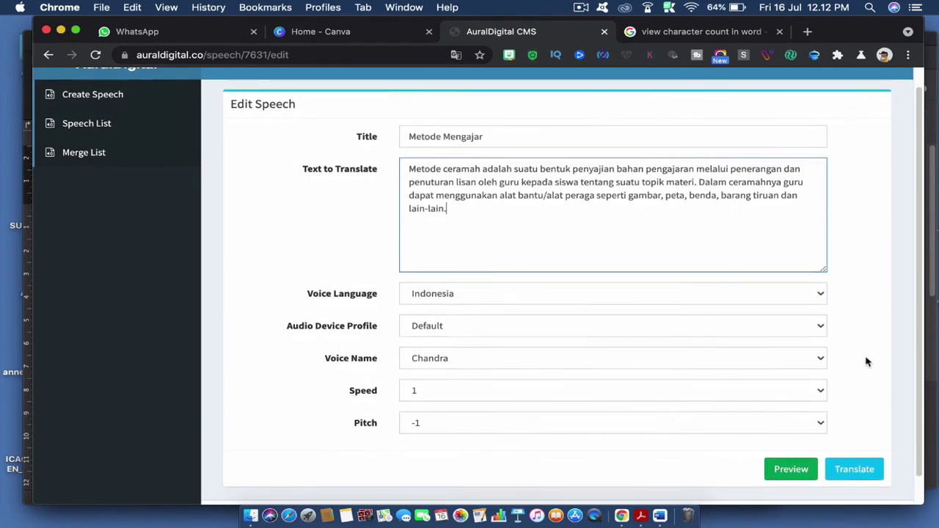
pyautogui.scroll(2, 866, 361)
pyautogui.scroll(-2, 865, 361)
pyautogui.scroll(2, 868, 352)
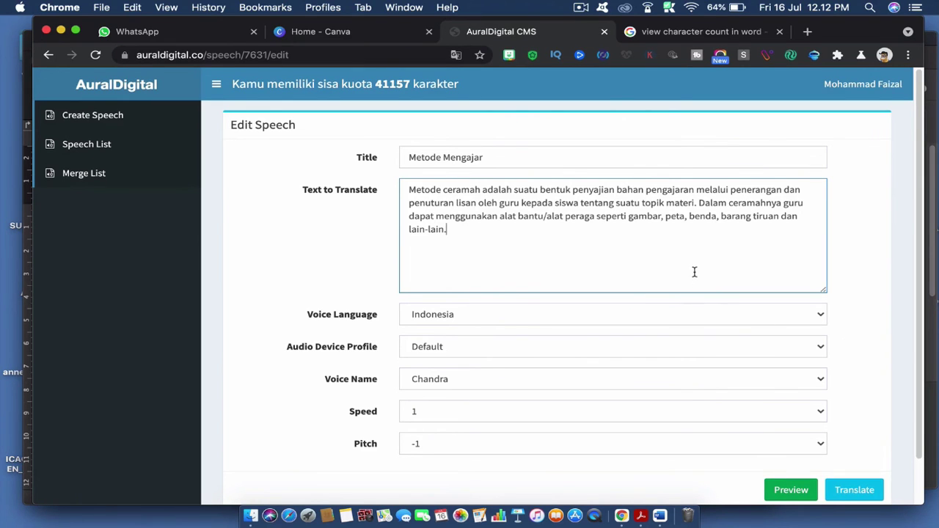
pyautogui.scroll(-1, 687, 289)
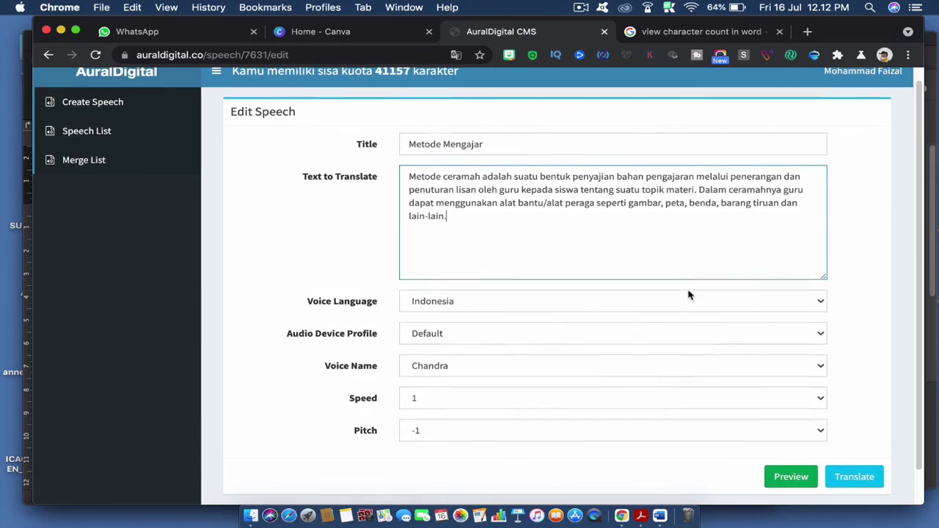
pyautogui.scroll(1, 688, 291)
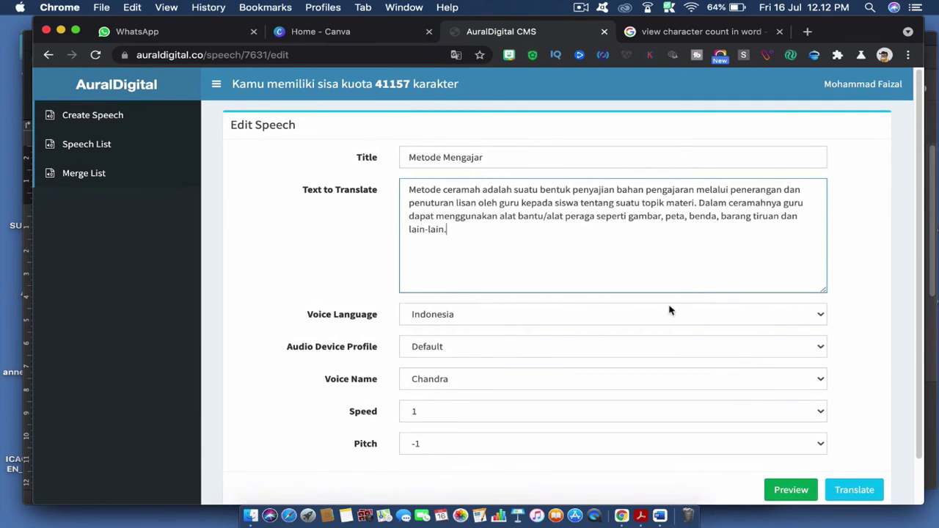
pyautogui.scroll(-4, 673, 294)
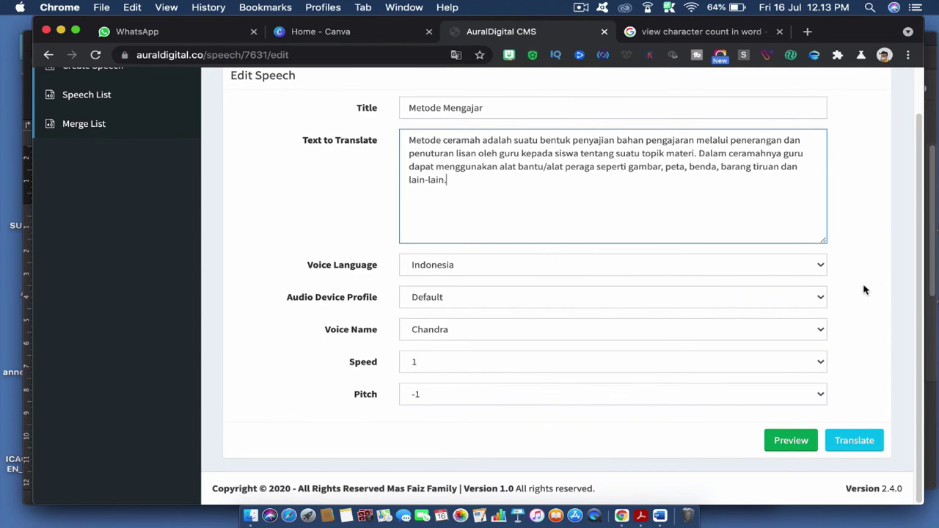
pyautogui.scroll(4, 864, 290)
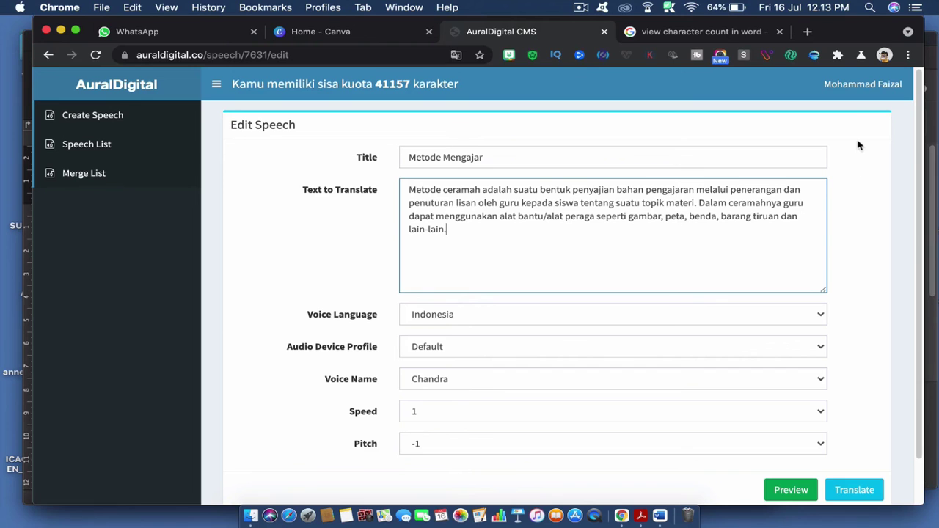
pyautogui.click(579, 9)
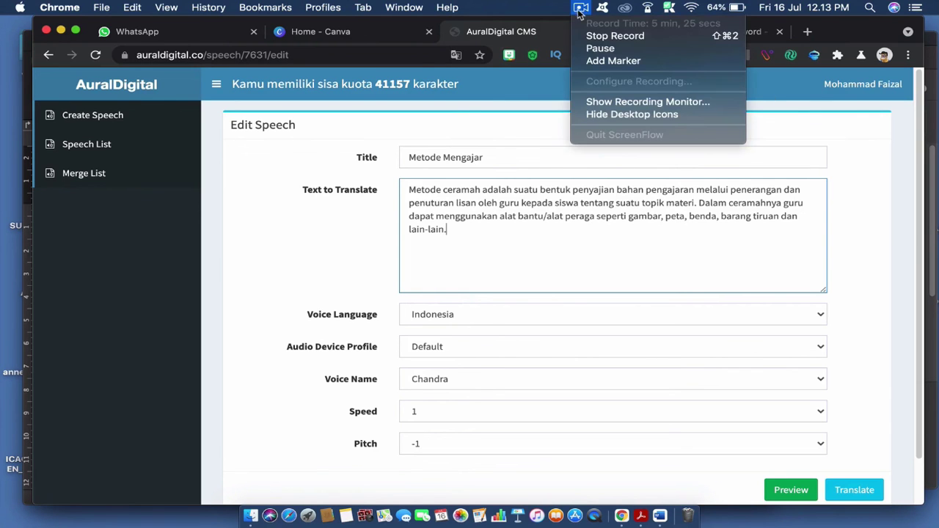